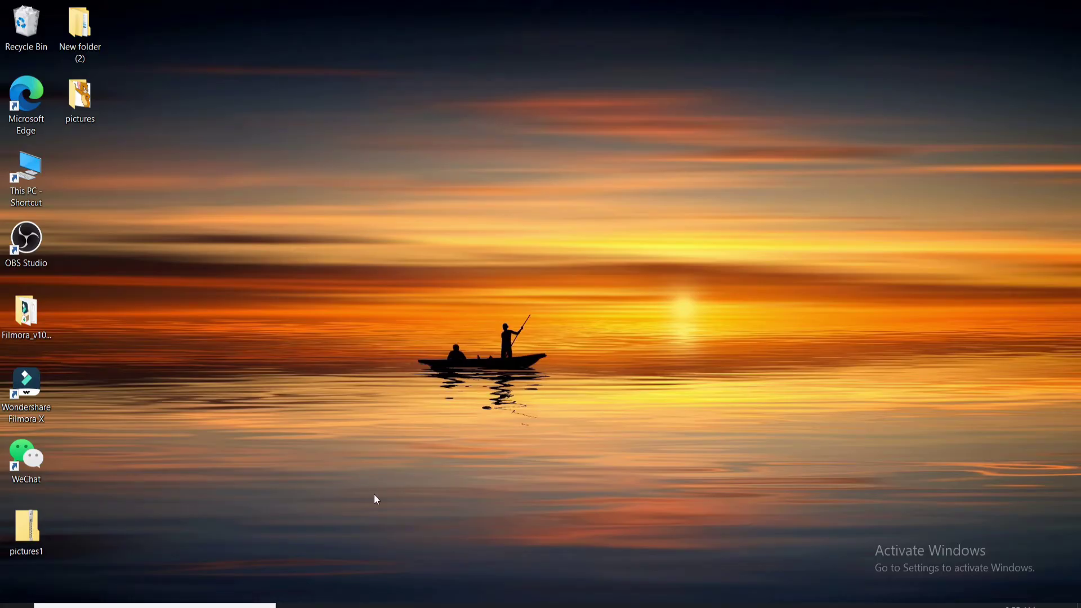
left_click(363, 603)
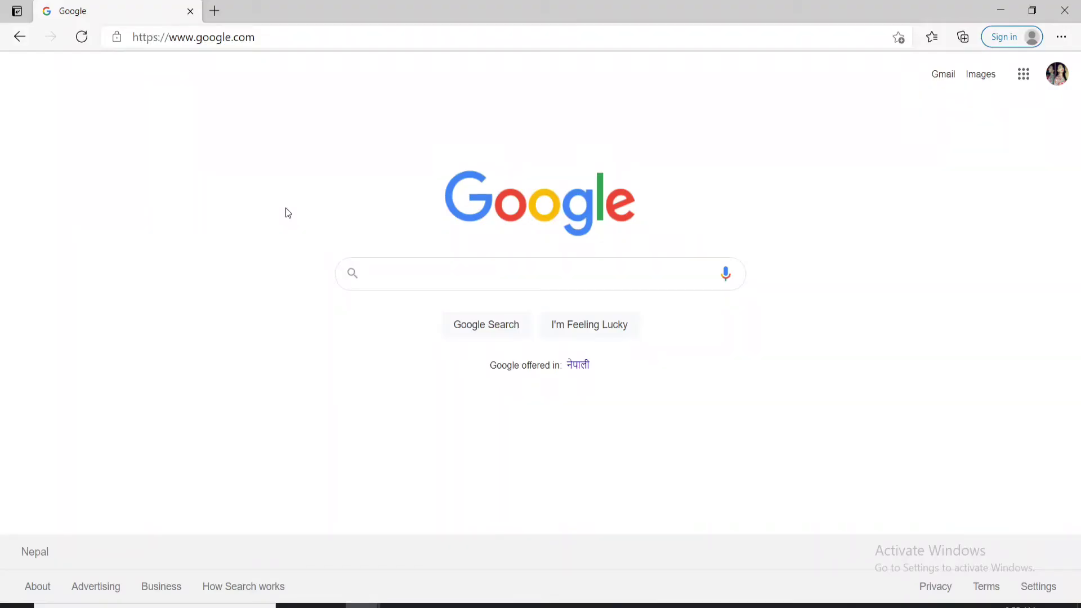
left_click(272, 39)
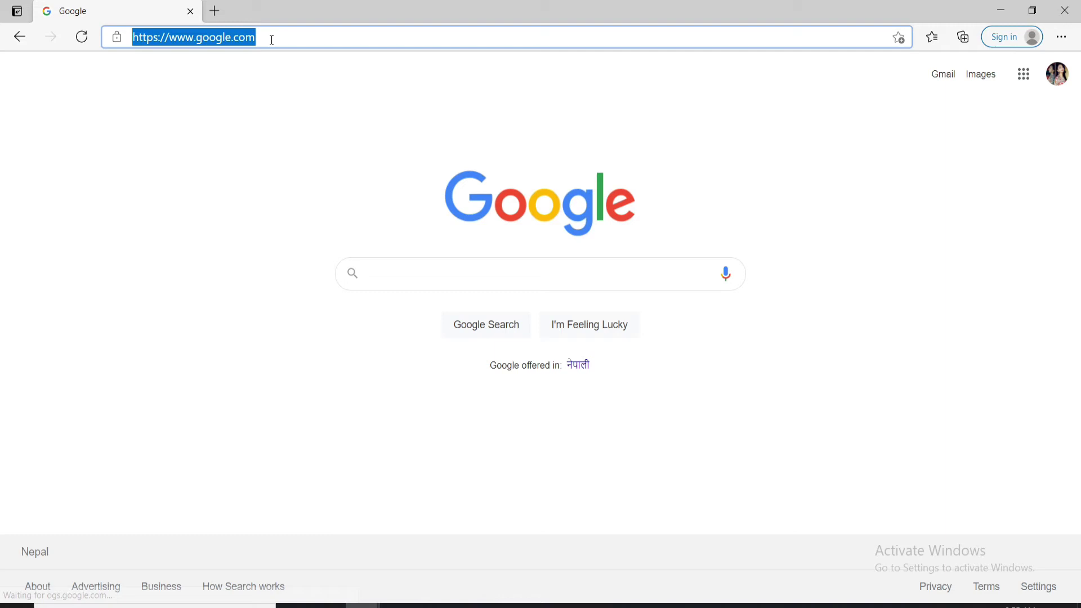
type("www.")
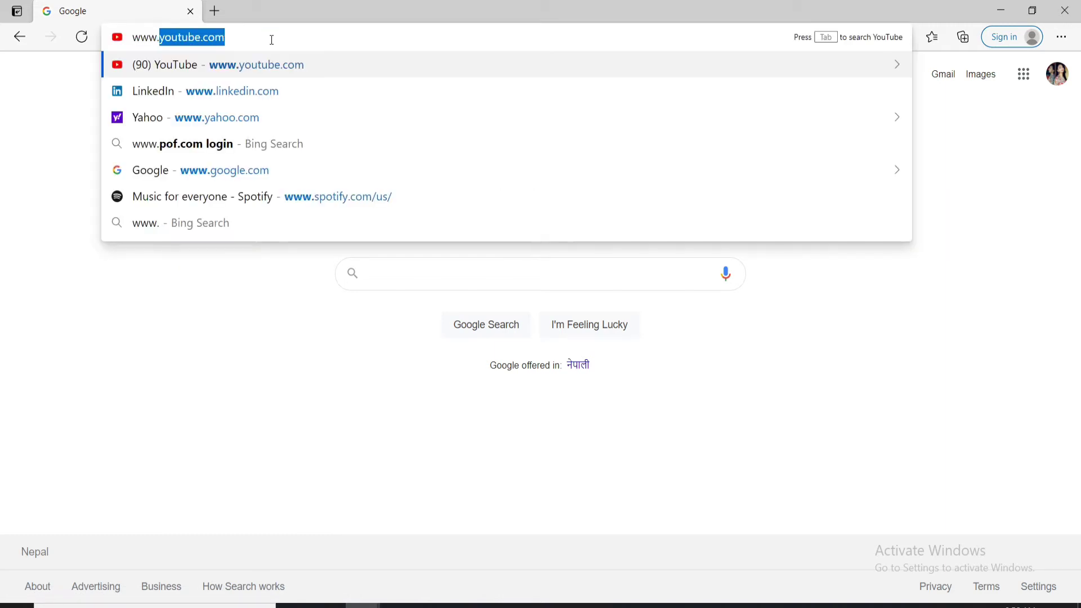
type("ys")
key("BackSpace")
type("ahoo.com")
key("Return")
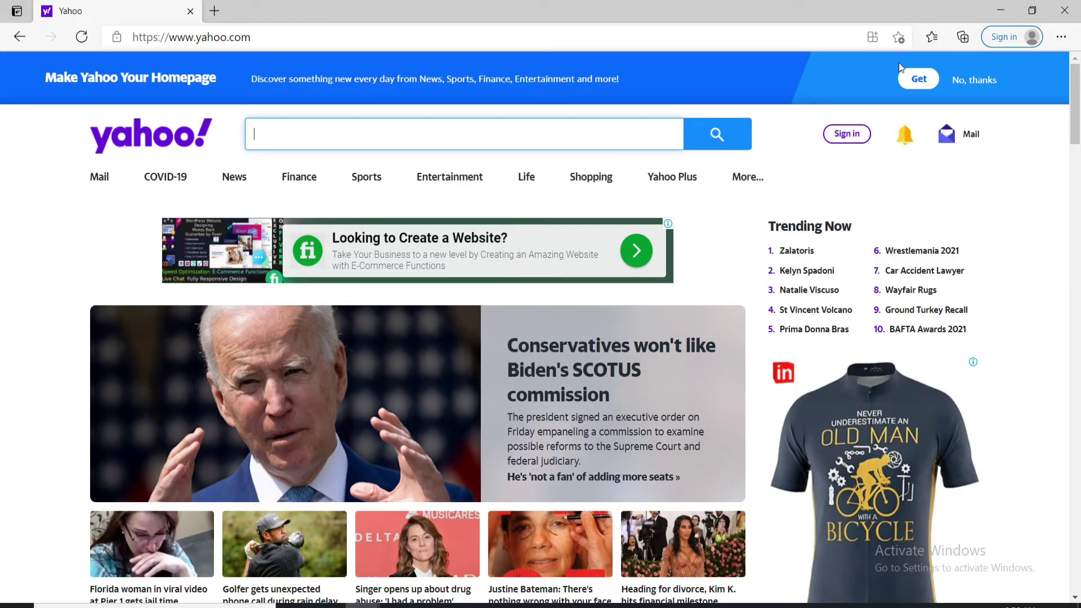
- Go to Yahoo sign-in and choose 'Create an account' to reach the sign-up form
left_click(843, 135)
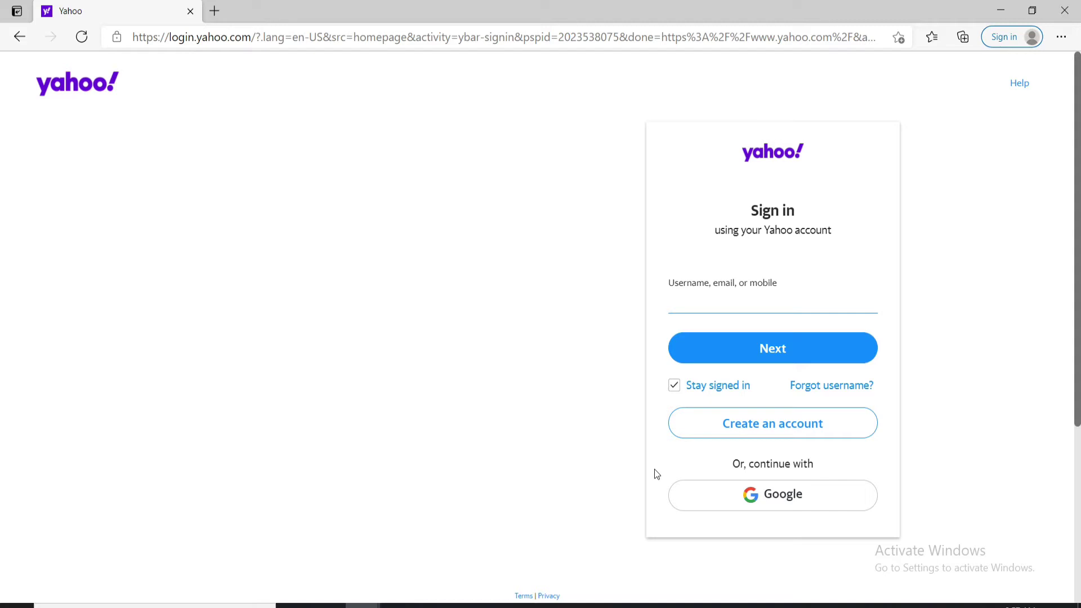
left_click(768, 429)
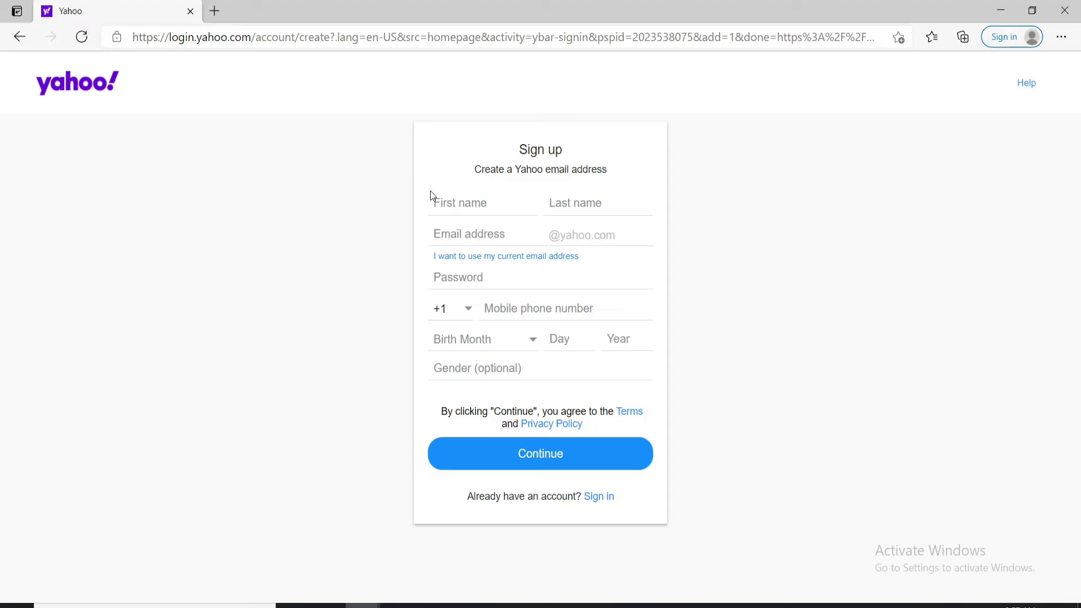
- Enter first and last name, accept a suggested email address, and move on to the password
left_click(432, 201)
key("Tab")
key("Tab")
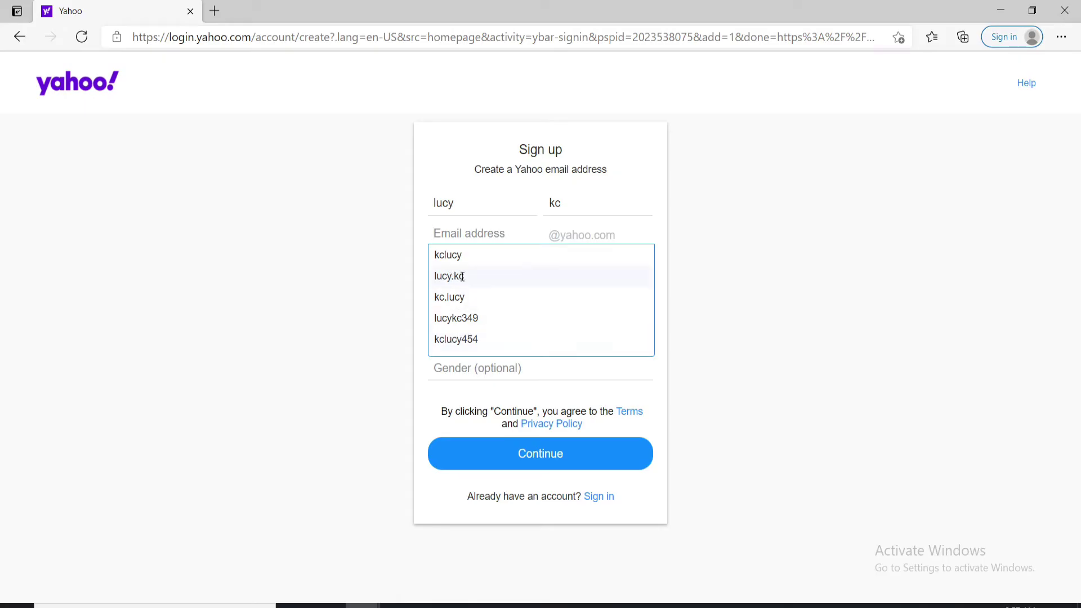
left_click(452, 264)
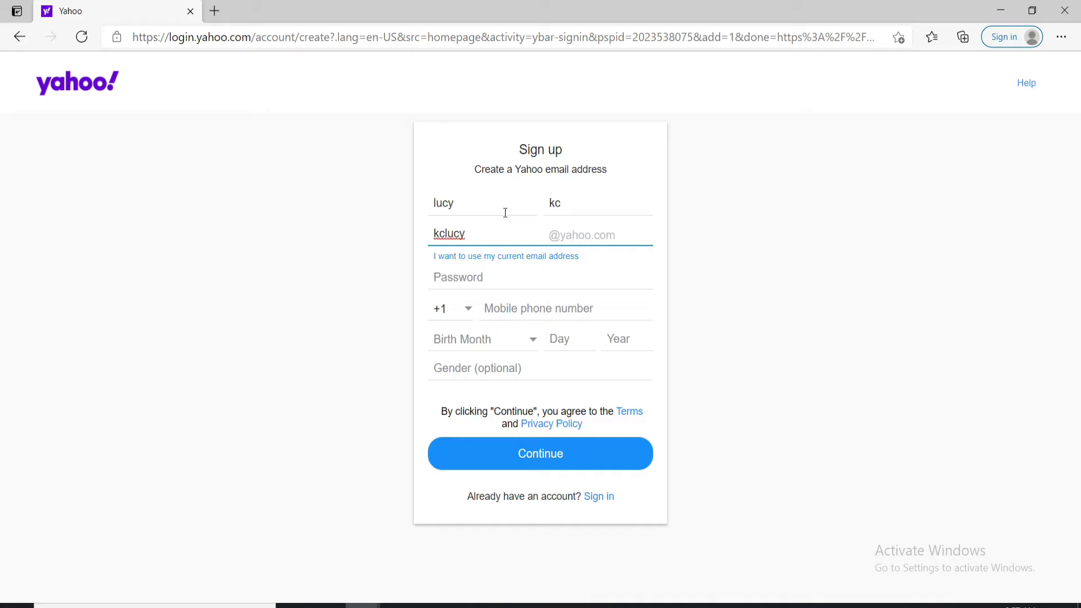
key("Tab")
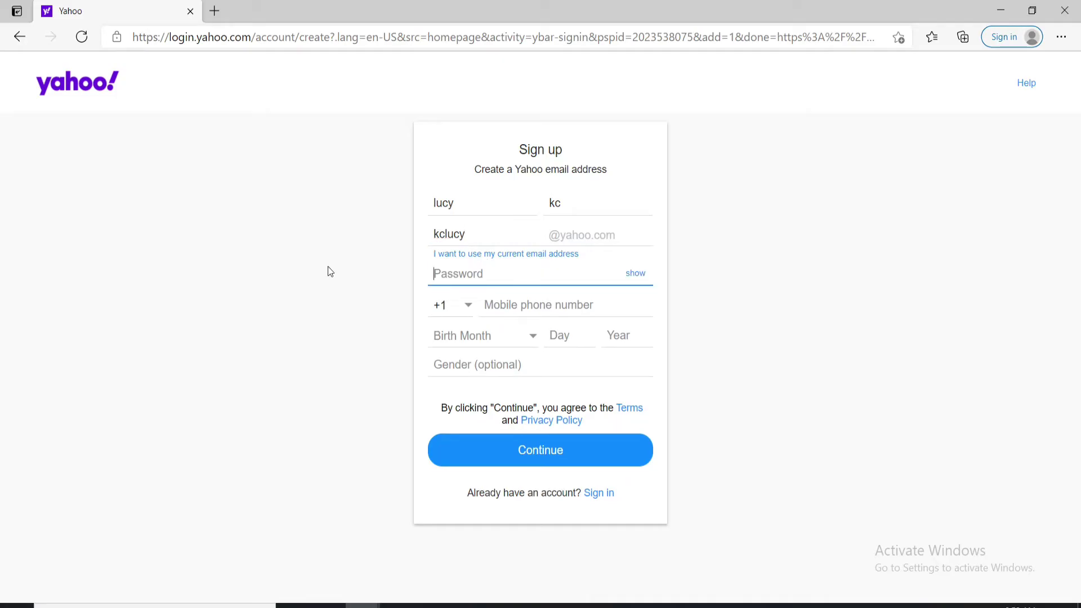
type("****")
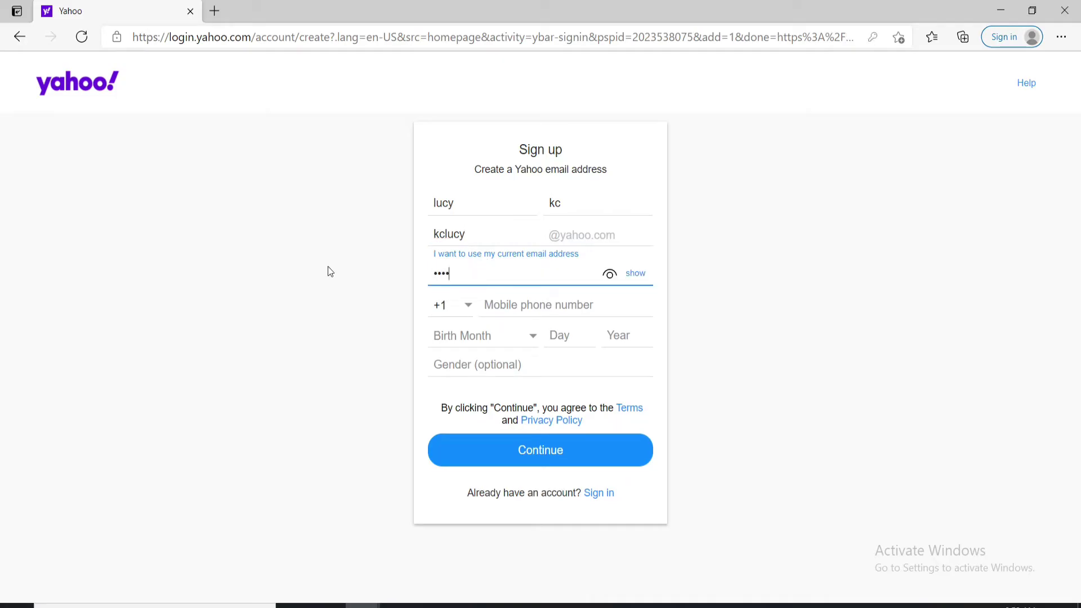
type("*******")
type("*****")
- Set the country code to Nepal +977 and paste in the mobile phone number
left_click(468, 308)
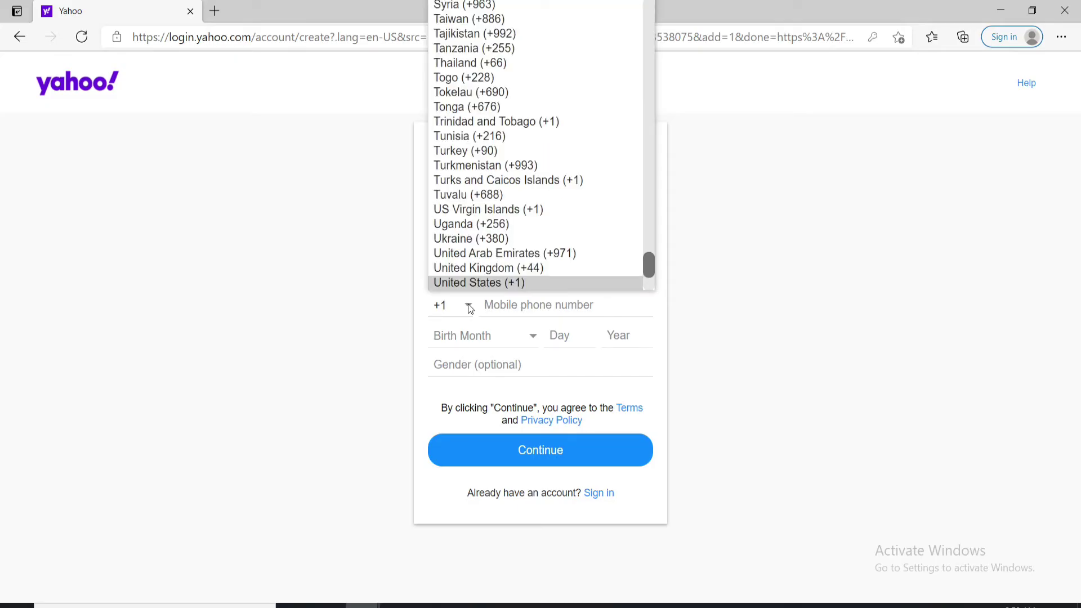
type("nepal")
left_click(515, 304)
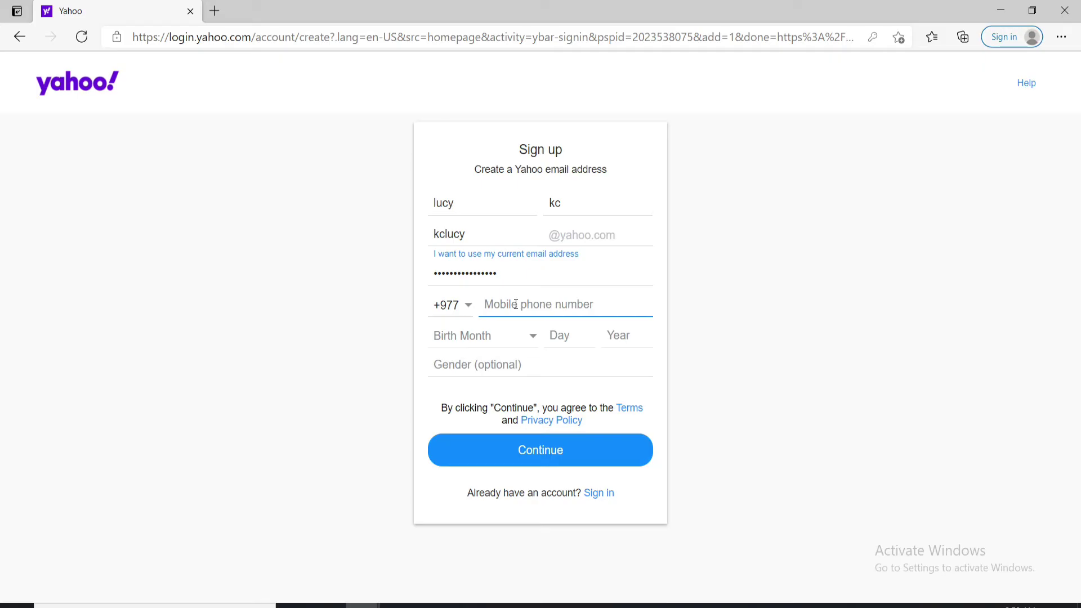
key("ctrl+v")
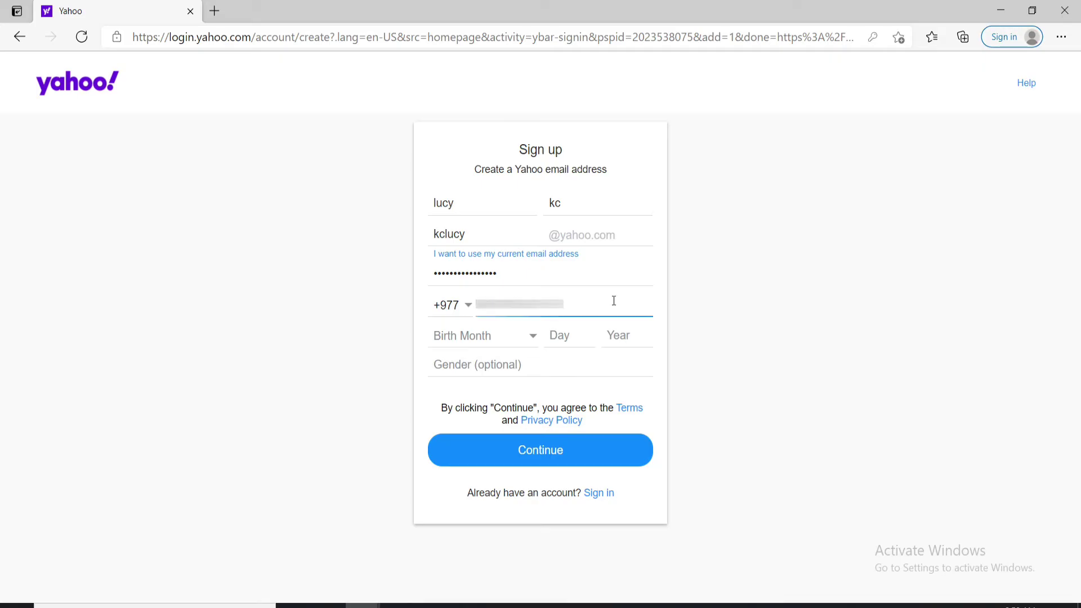
- Set birth month April with day 15, year 1994 and gender female, then submit the form
left_click(532, 337)
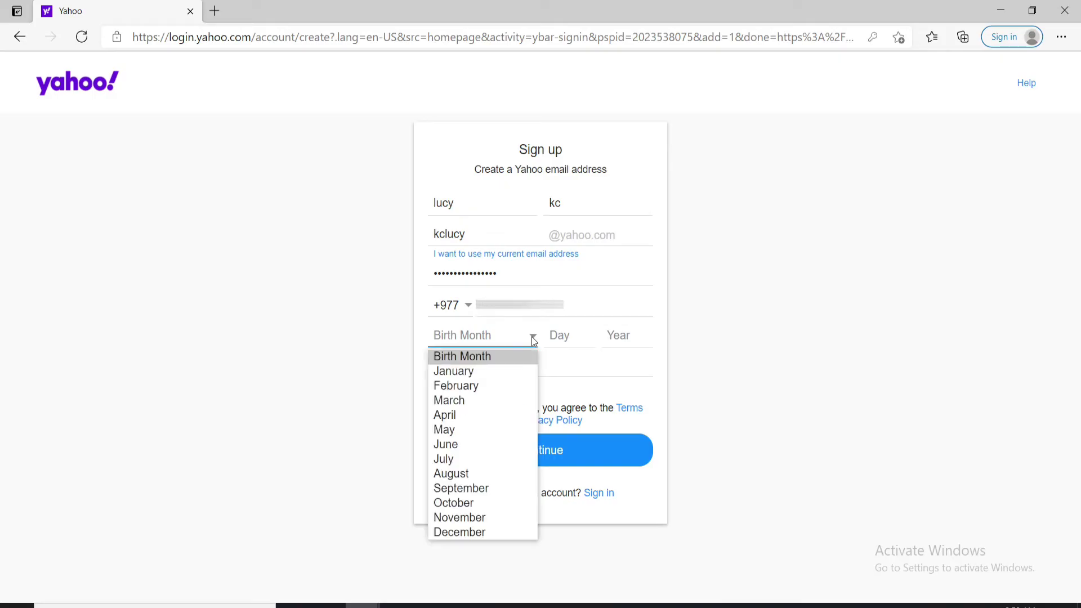
left_click(462, 414)
key("Tab")
type("15")
key("Tab")
type("1994")
key("Tab")
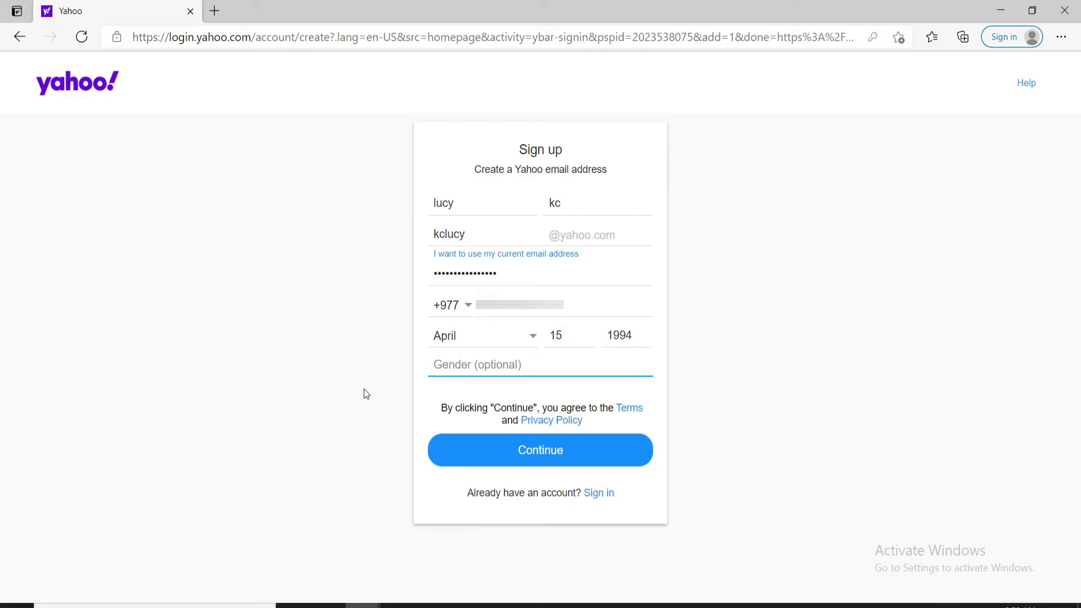
type("female")
left_click(546, 451)
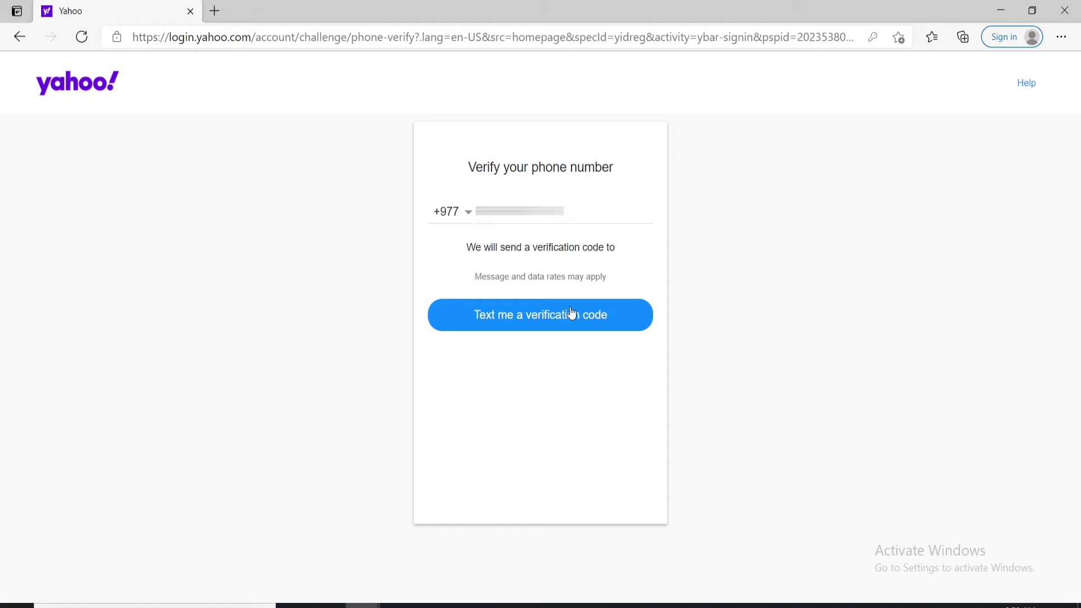
- Request a texted verification code and verify it to create the account
left_click(570, 208)
left_click(543, 321)
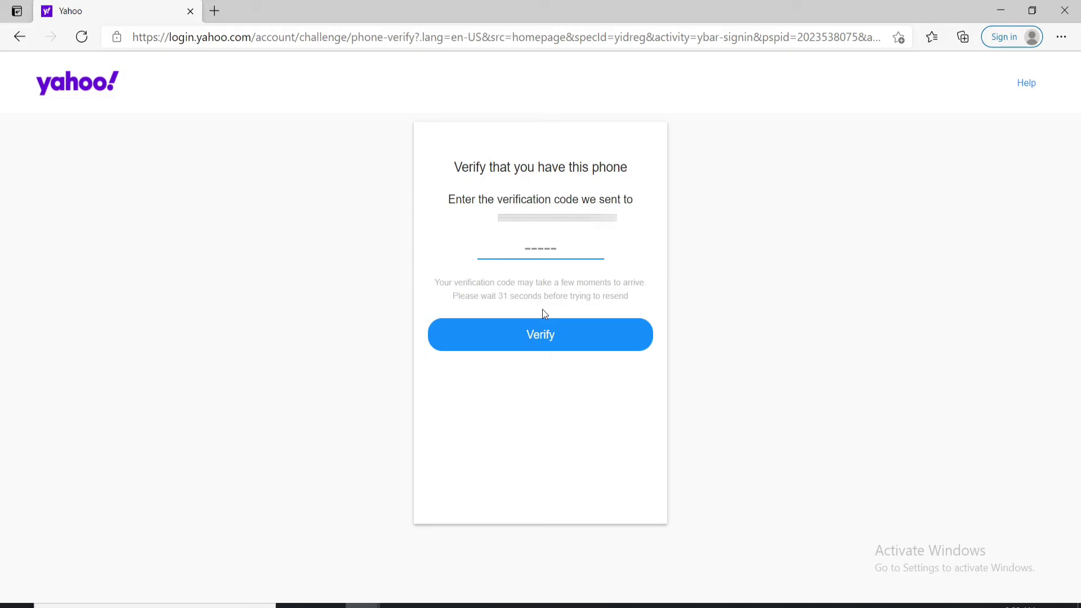
left_click(533, 355)
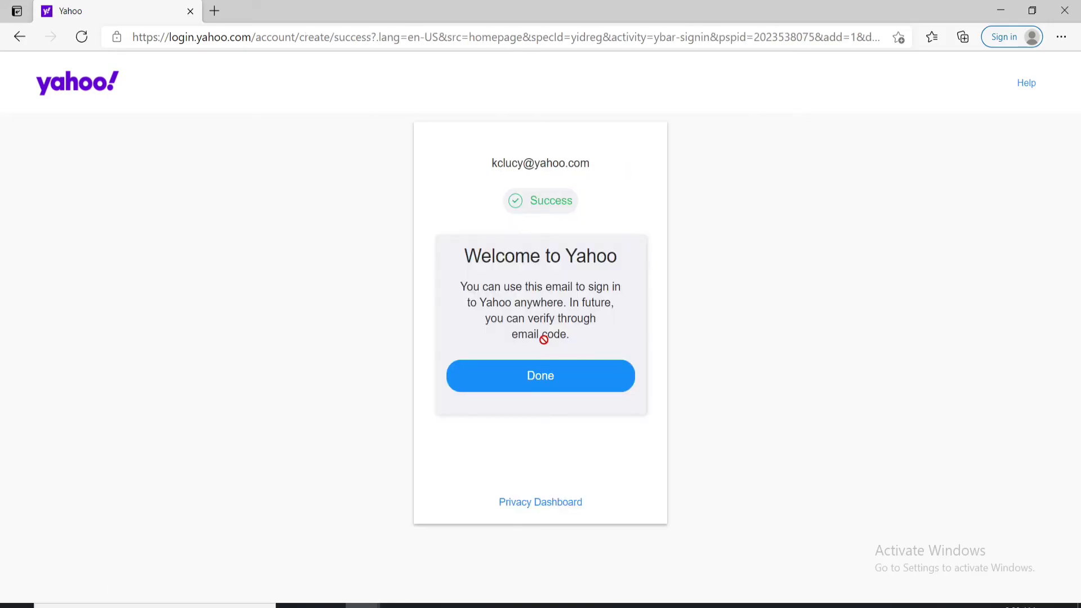
- Finish sign-up with Done and go into the new Yahoo Mail inbox
left_click(545, 376)
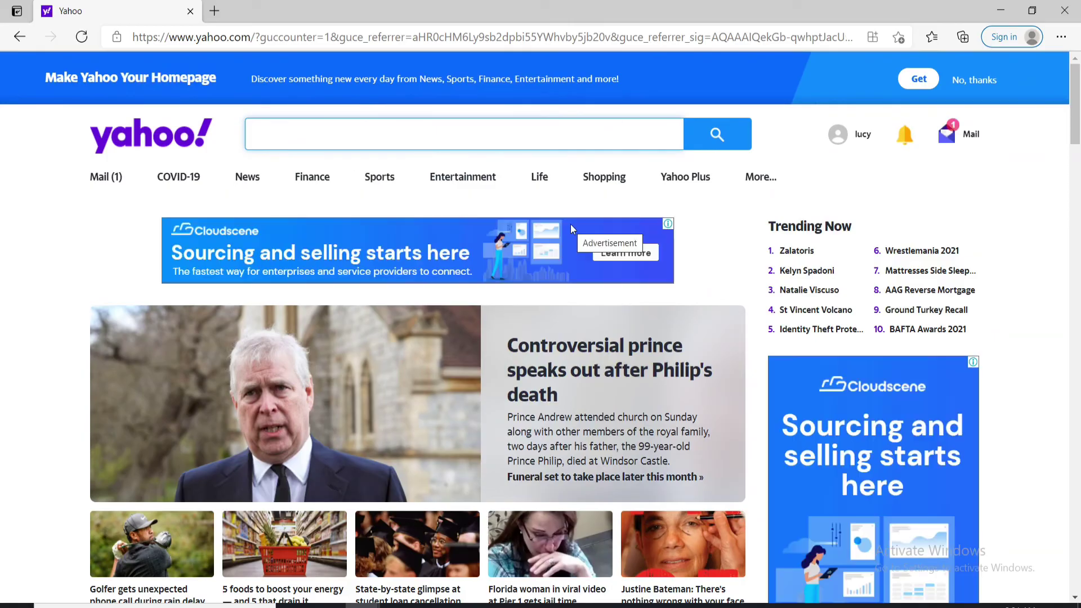
left_click(948, 135)
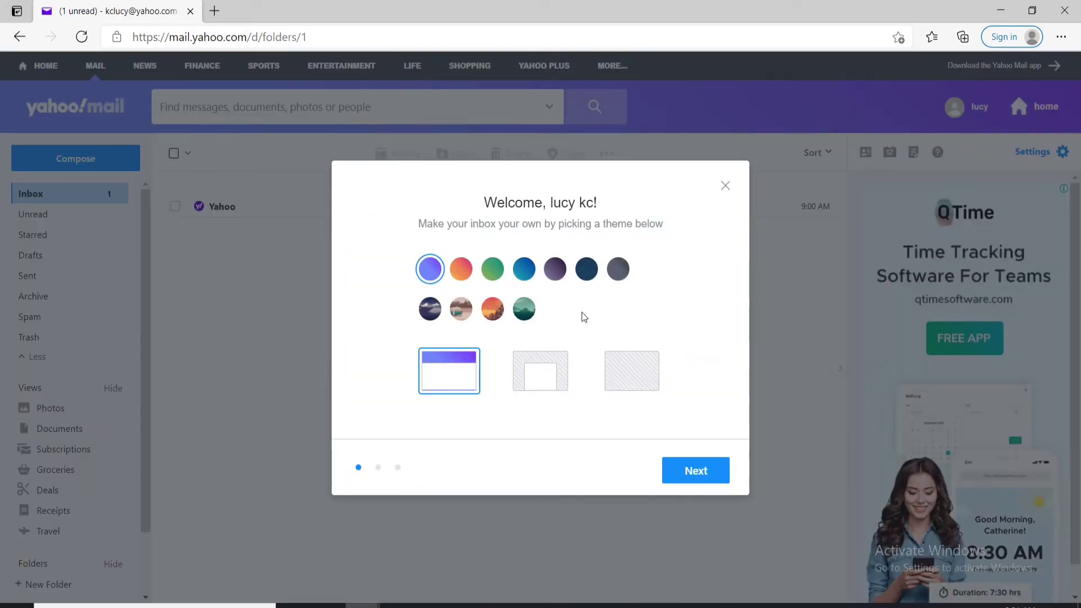
- Choose the orange sunset theme filling the whole background and accept the welcome dialog
left_click(555, 268)
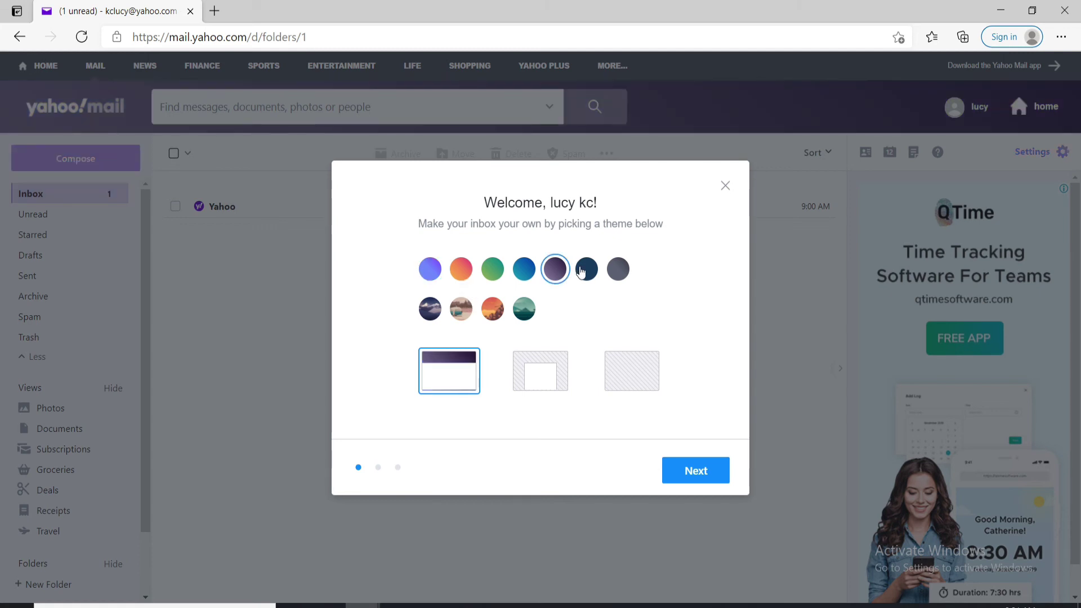
left_click(523, 308)
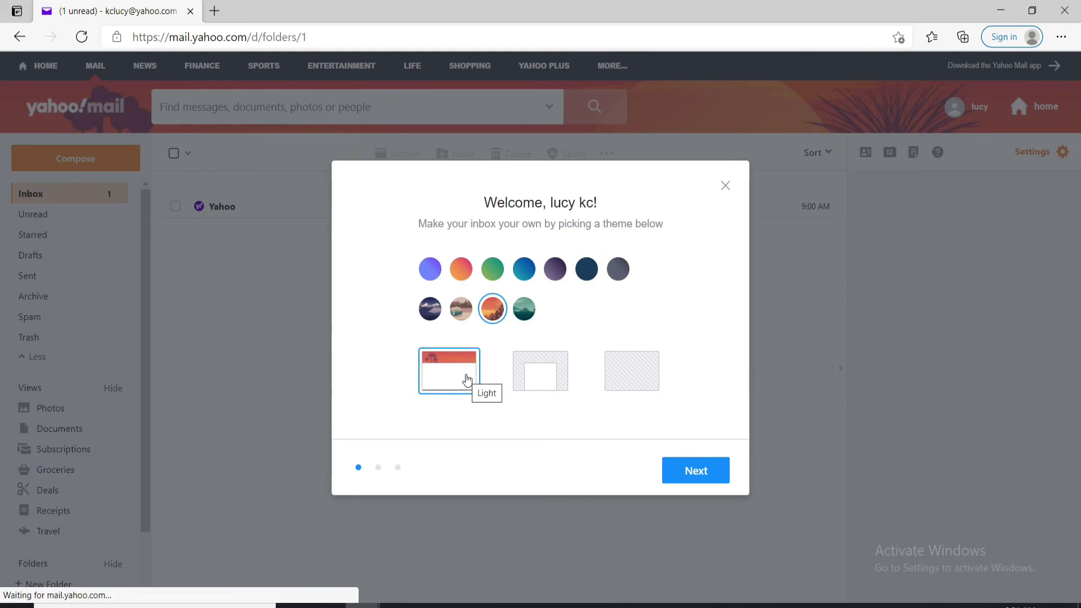
left_click(550, 383)
left_click(629, 380)
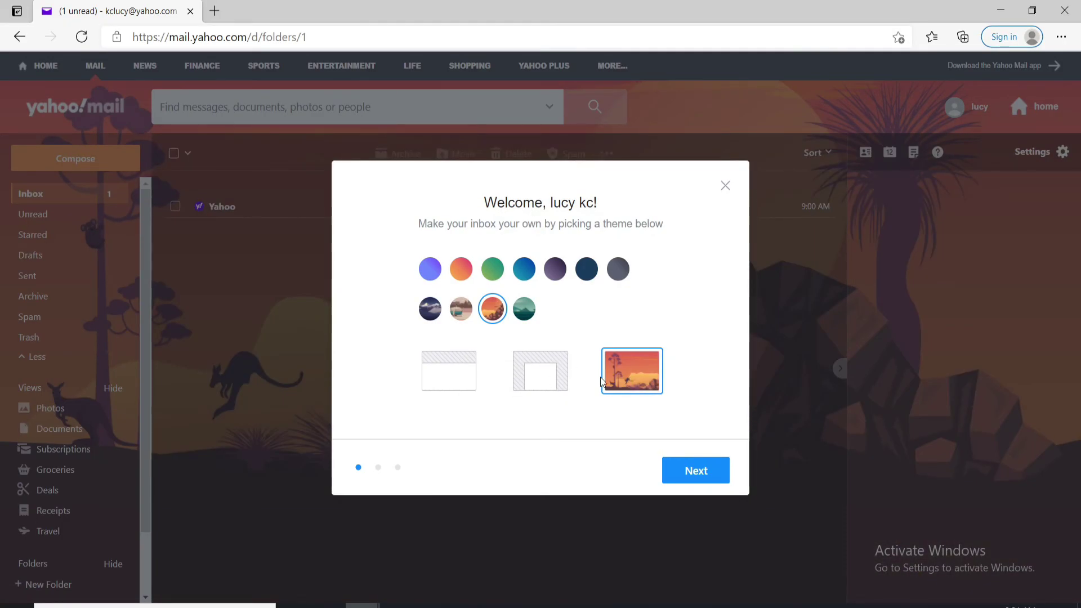
left_click(696, 470)
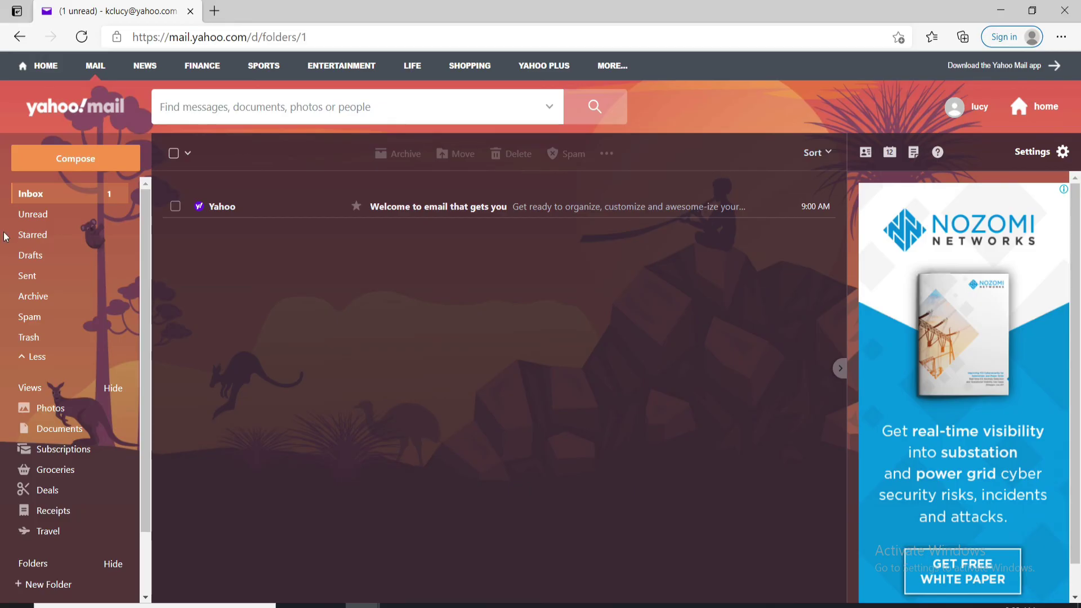
- Start a blank new email, visit its subject and body, then close the draft
left_click(81, 162)
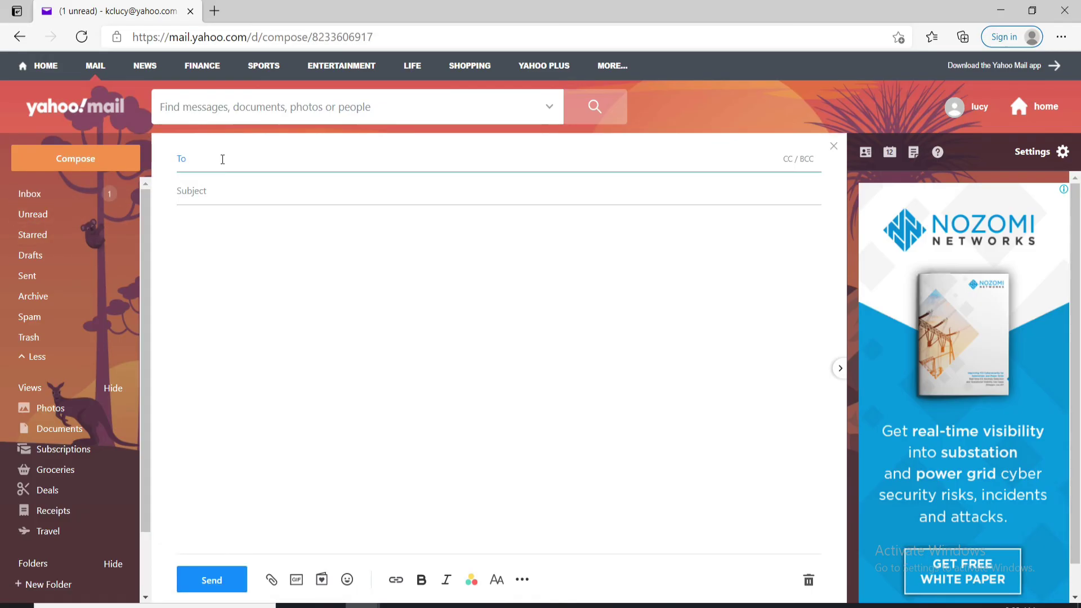
left_click(220, 193)
left_click(231, 273)
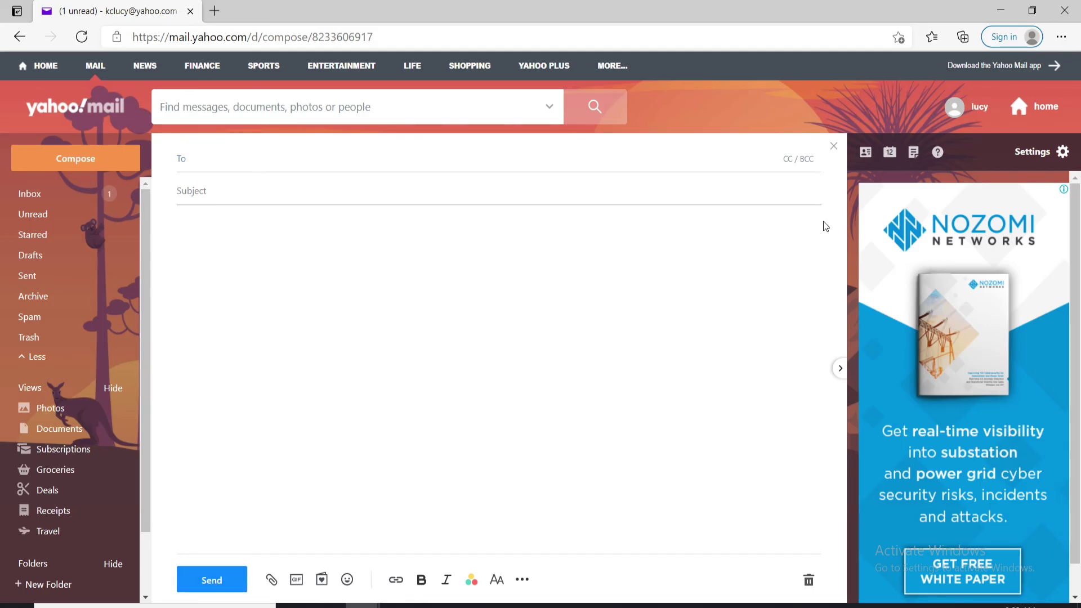
left_click(834, 146)
left_click(1000, 10)
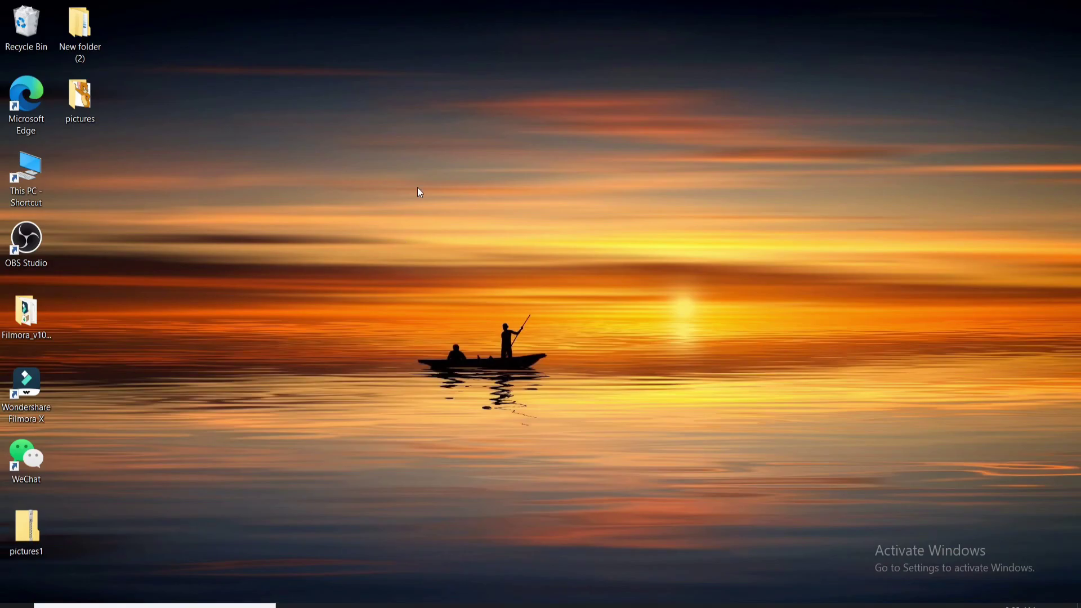